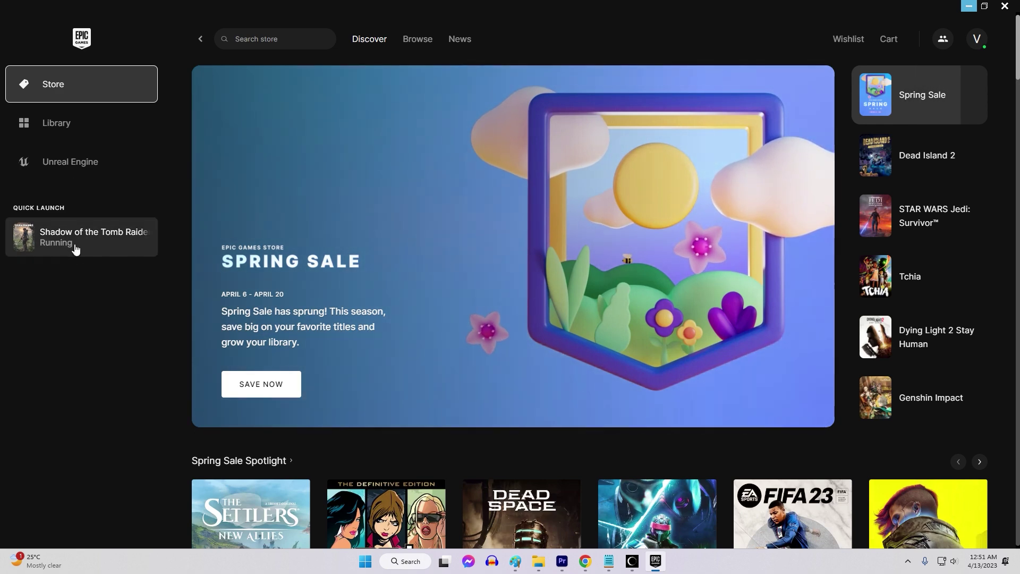
Filter the game library to installed titles and close the running Shadow of the Tomb Raider window
click(74, 137)
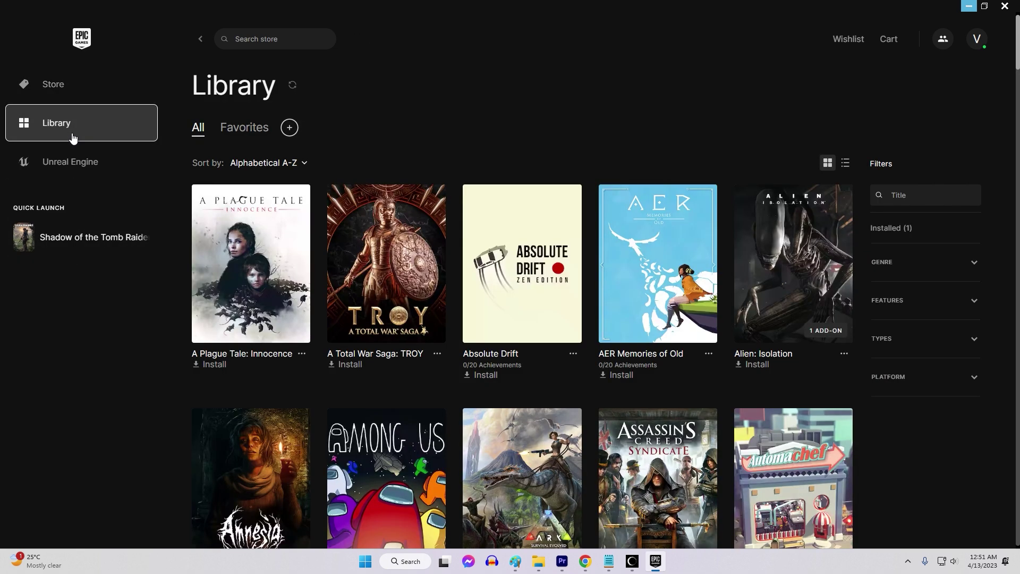
click(941, 230)
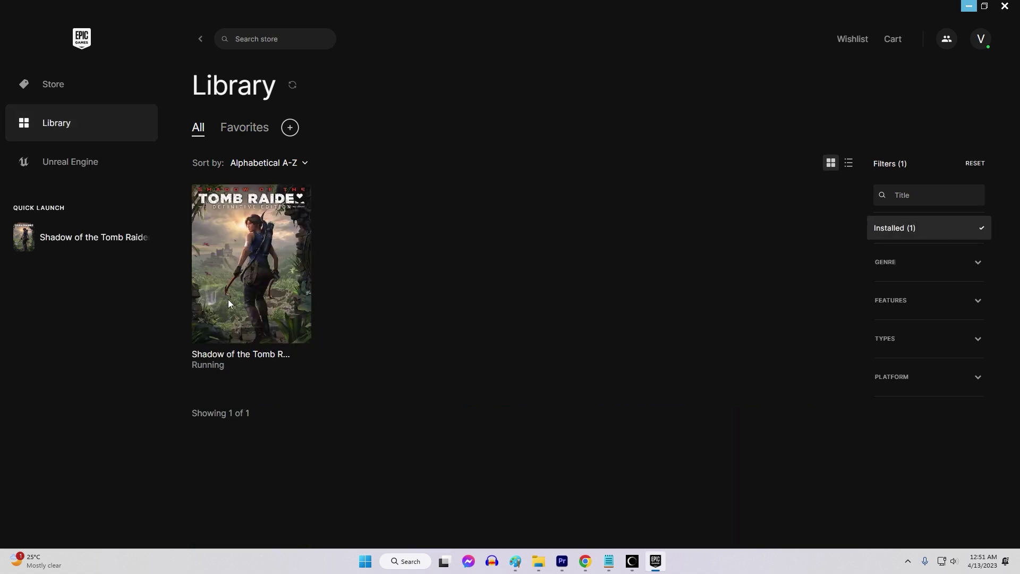
right_click(632, 561)
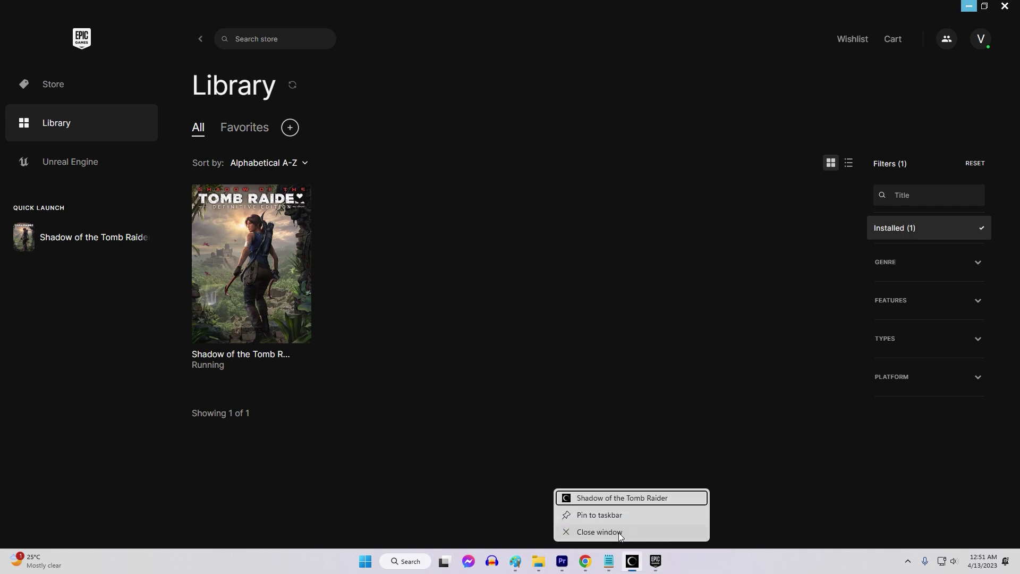
click(620, 531)
mouse_move(640, 551)
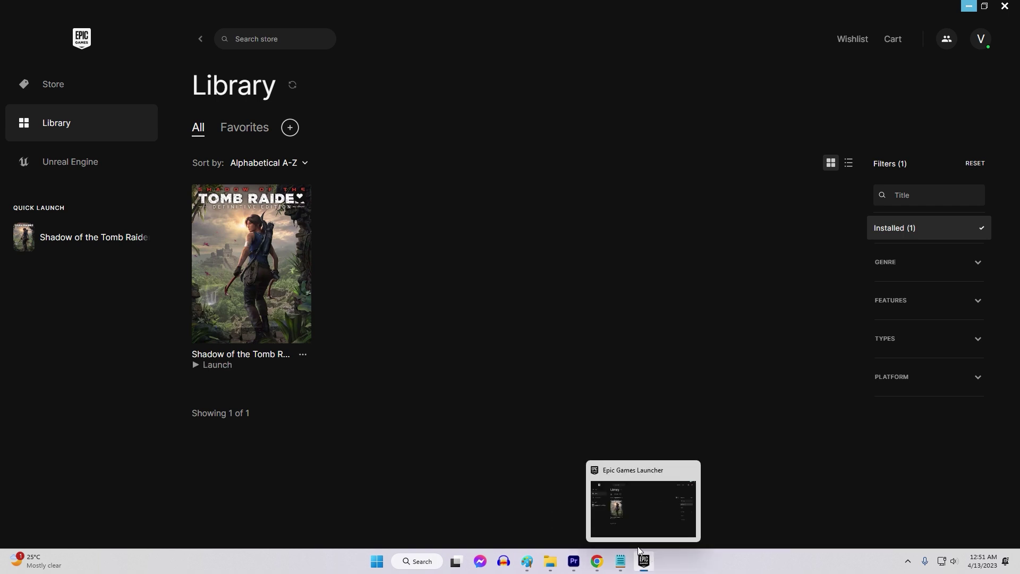
Start uninstalling Shadow of the Tomb Raider from its library entry
click(303, 355)
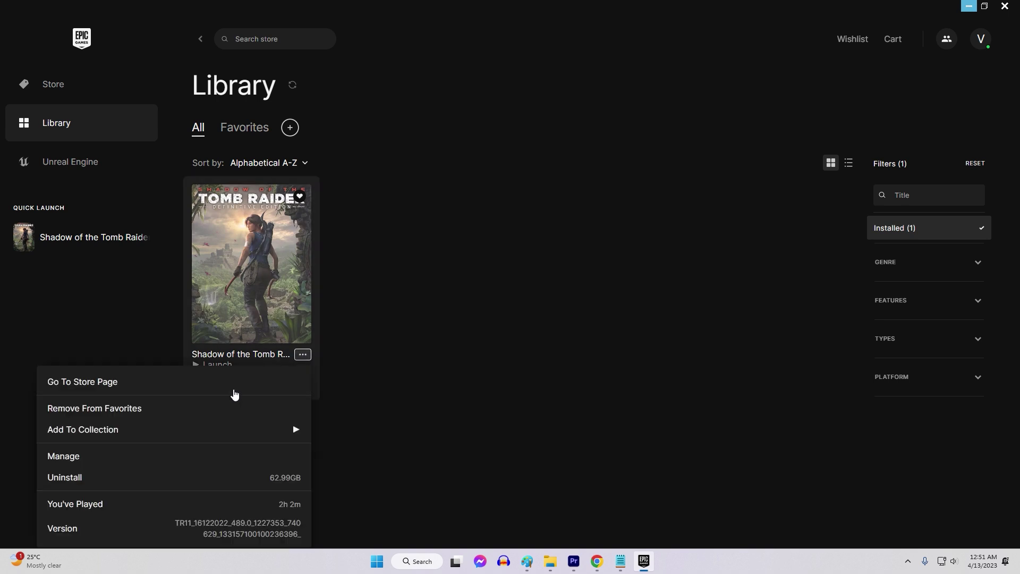
click(260, 479)
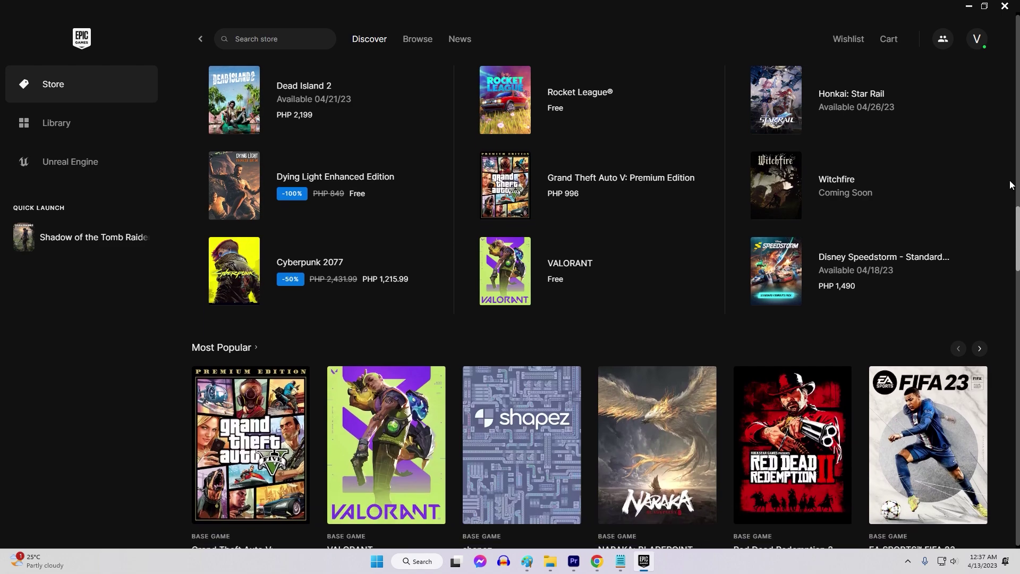
scroll(1011, 184, down, 1)
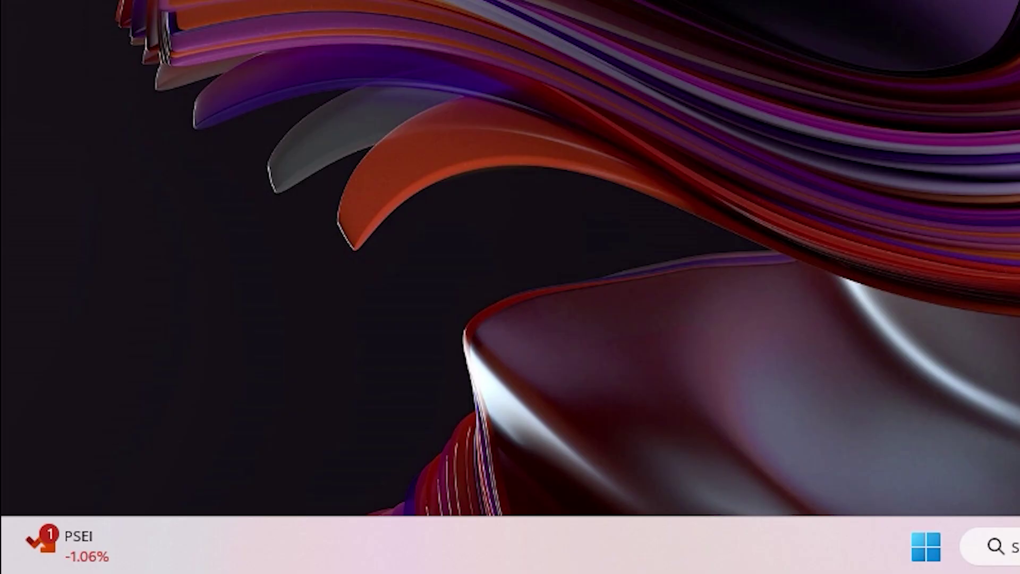
Run %localappdata% in Windows and go to the Saved folder inside EpicGamesLauncher
key(super+r)
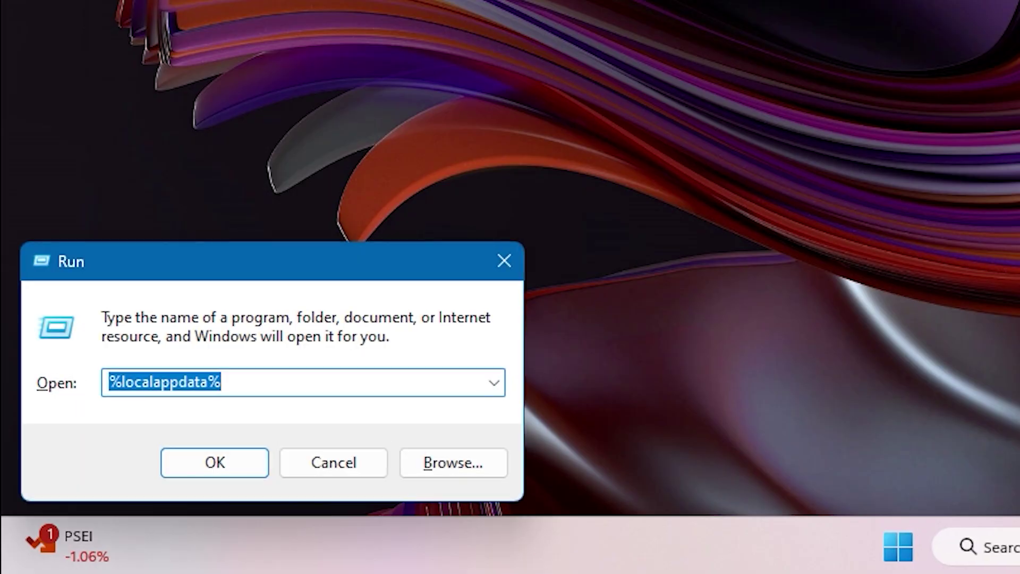
click(248, 381)
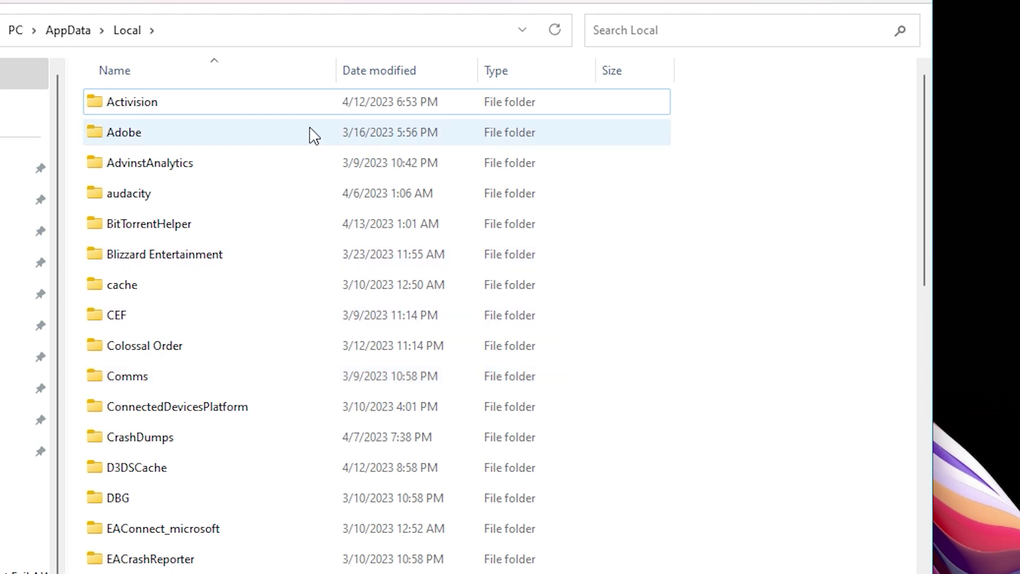
scroll(217, 401, down, 3)
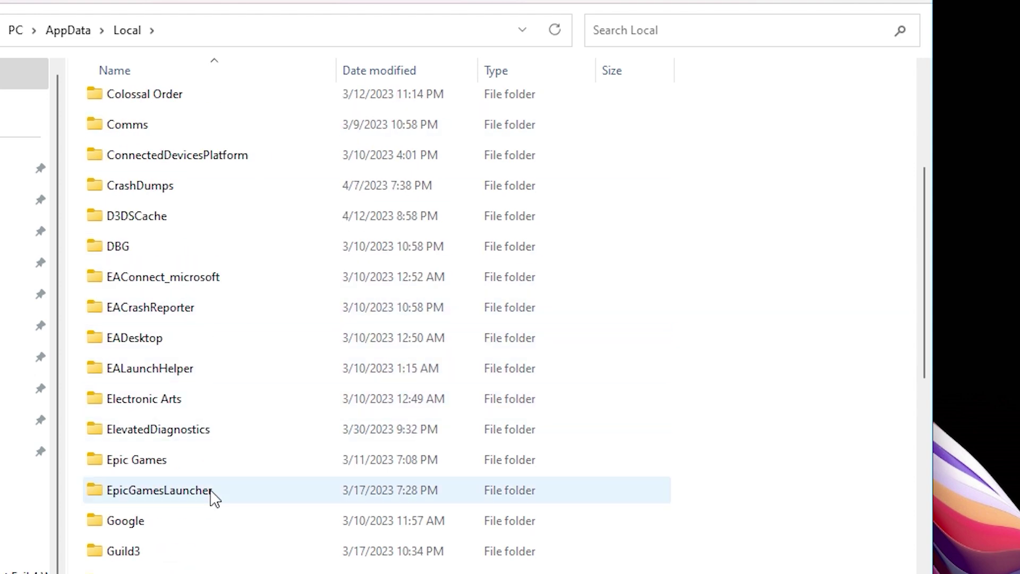
double_click(276, 505)
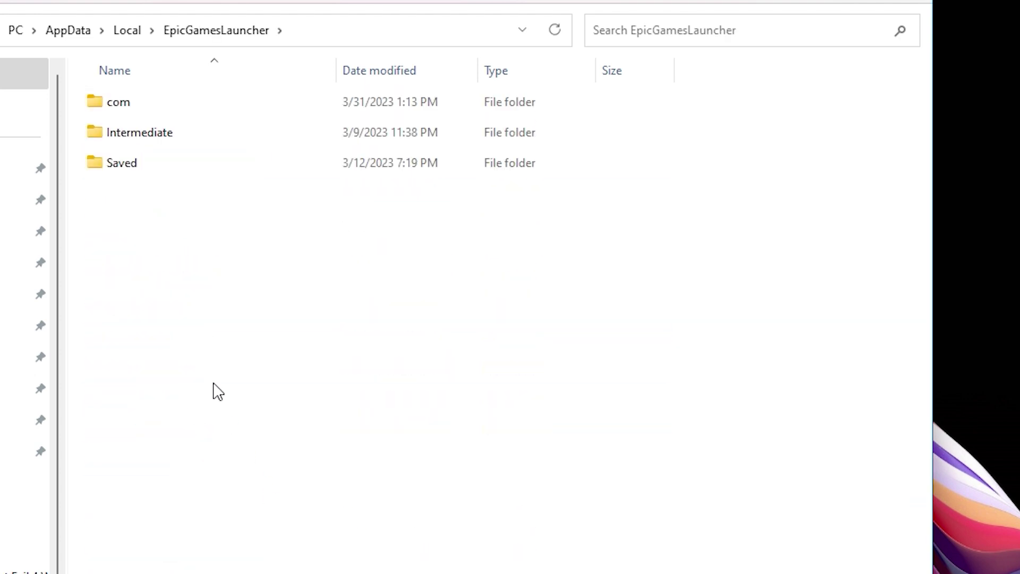
double_click(196, 169)
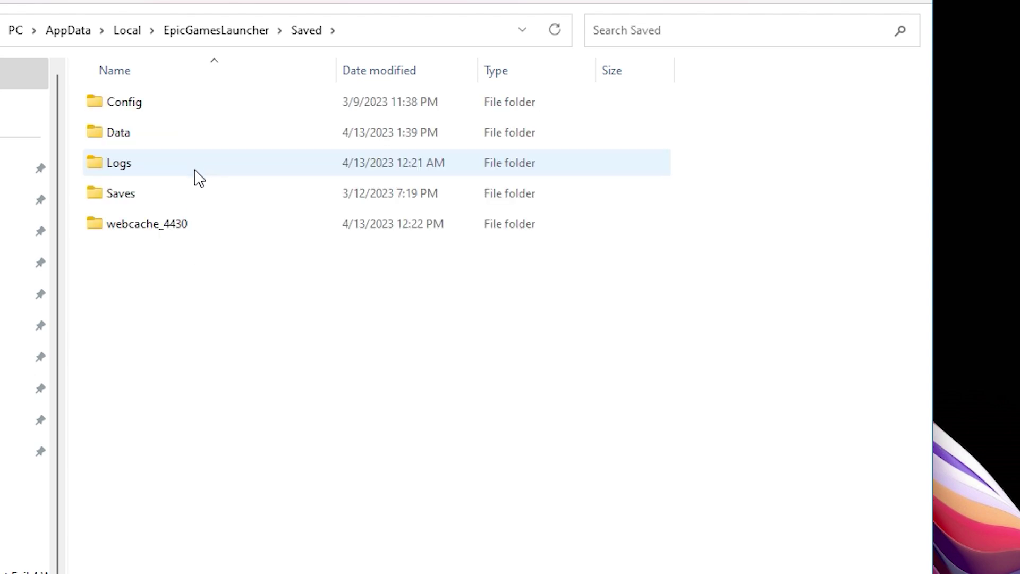
Check the webcache_4430 folder inside Saved, return to its parent folder and delete it
double_click(199, 230)
key(alt+Left)
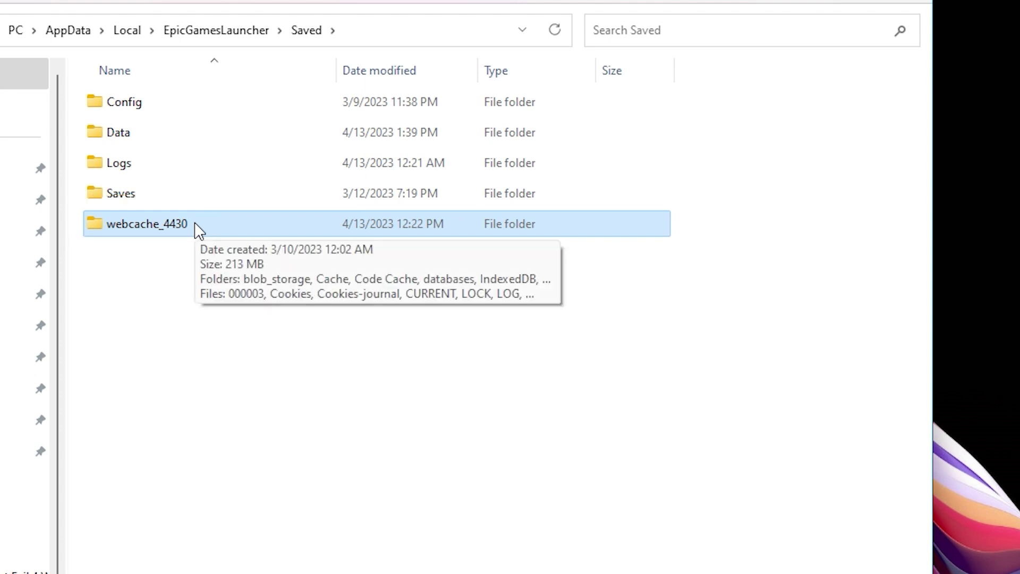
right_click(197, 229)
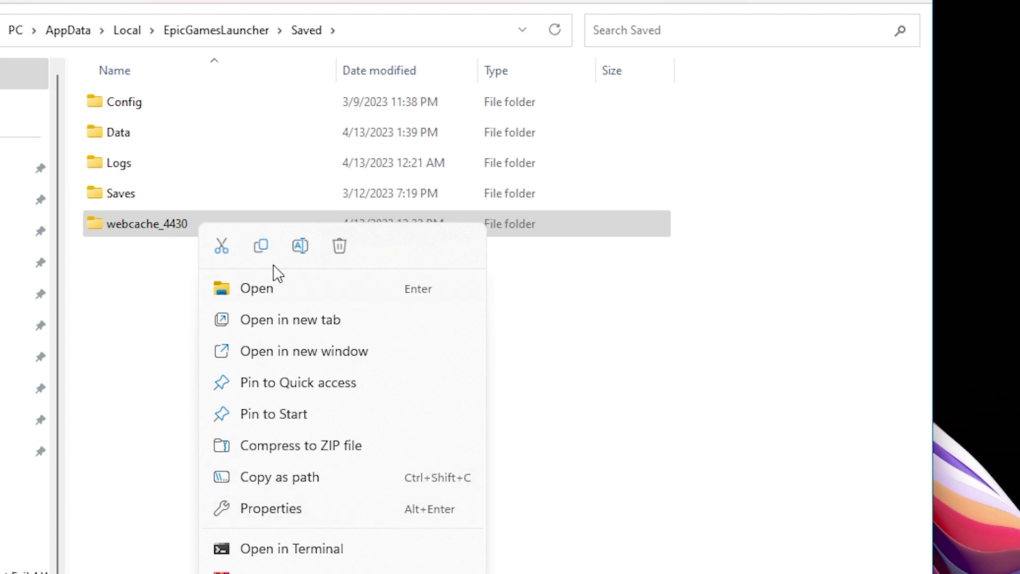
click(340, 246)
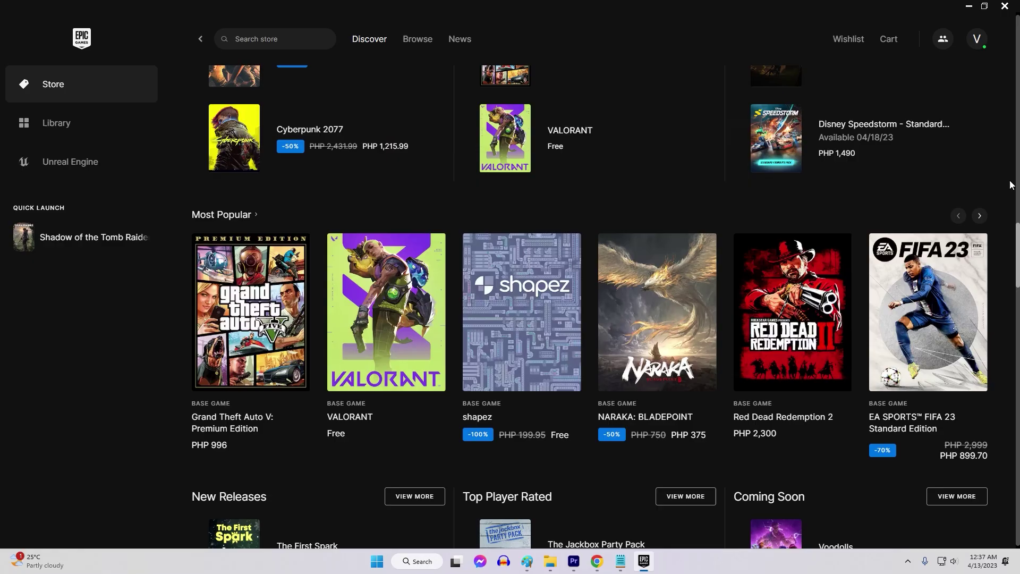
scroll(1010, 184, down, 2)
scroll(1010, 184, down, 2)
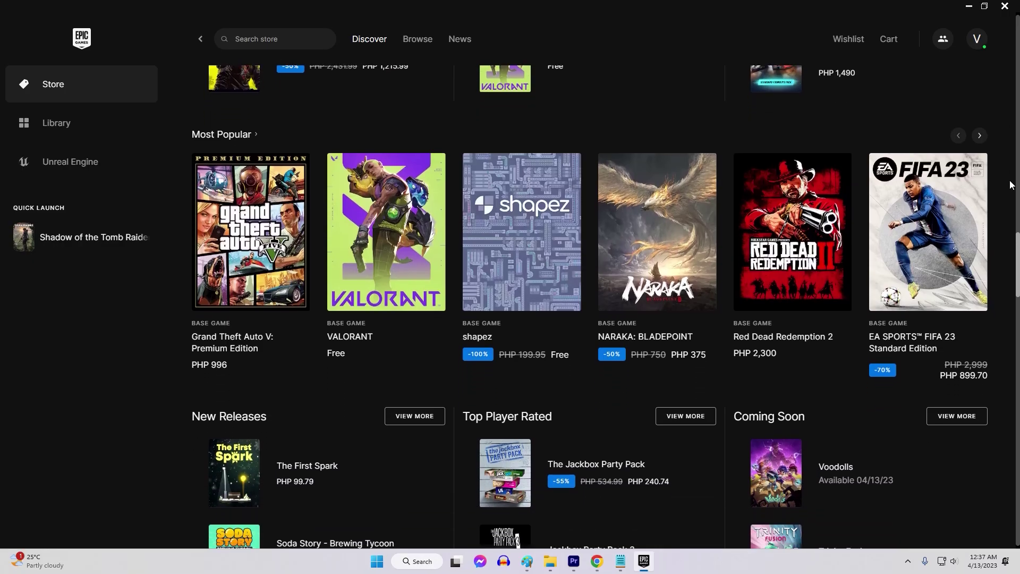
scroll(1011, 185, down, 2)
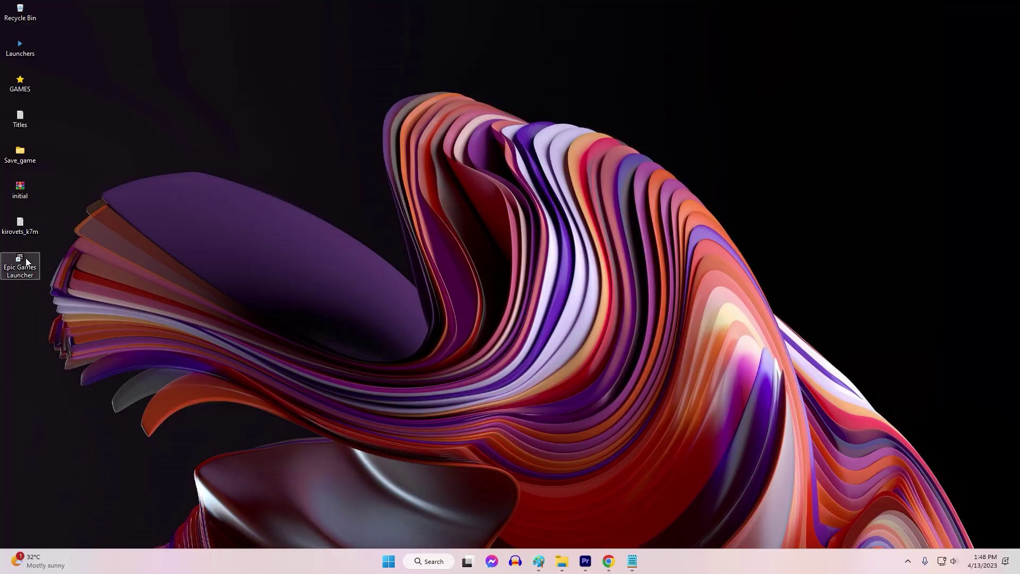
Run Epic Games Launcher as administrator from its desktop shortcut
right_click(26, 261)
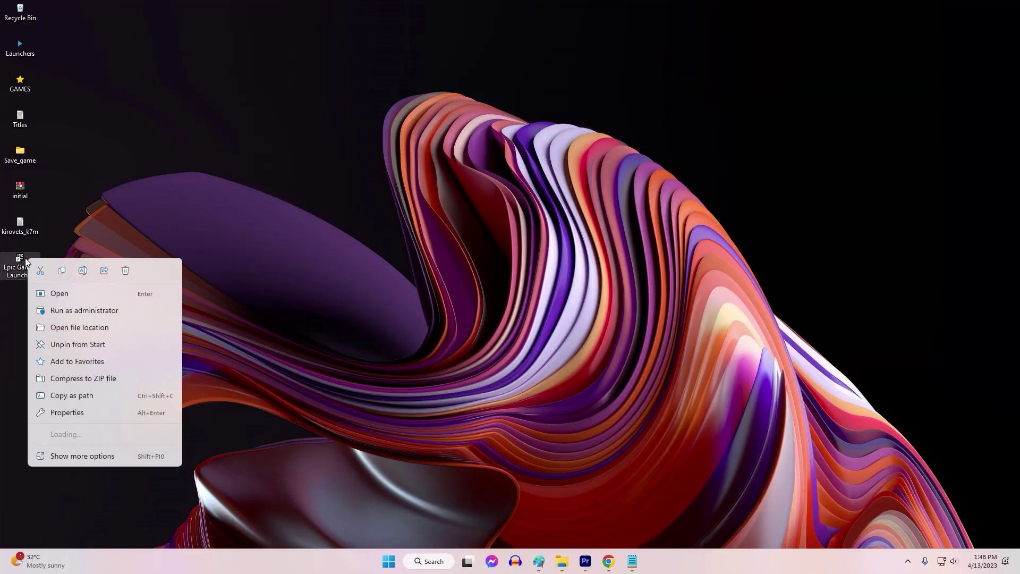
click(130, 314)
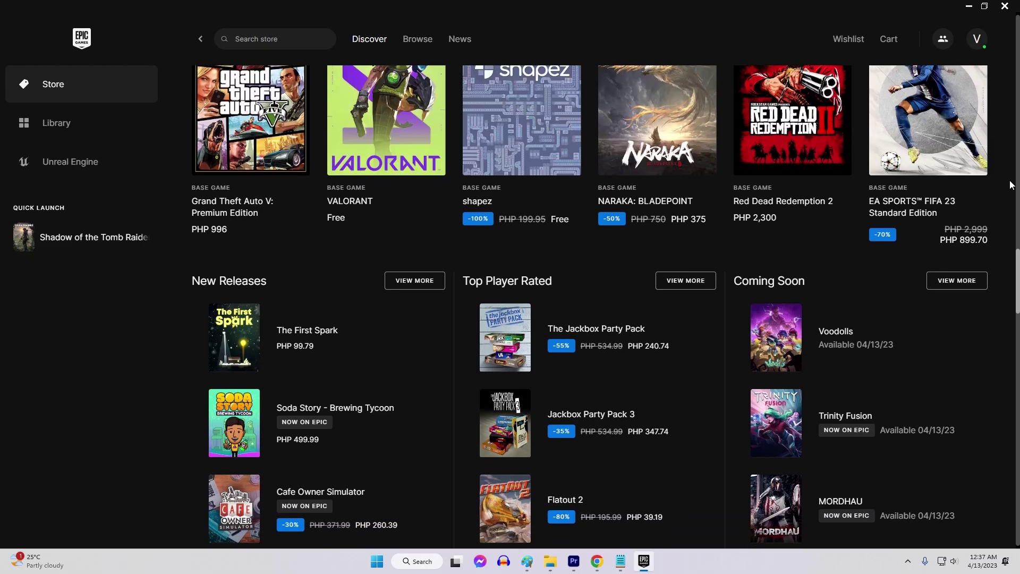
scroll(1012, 185, down, 2)
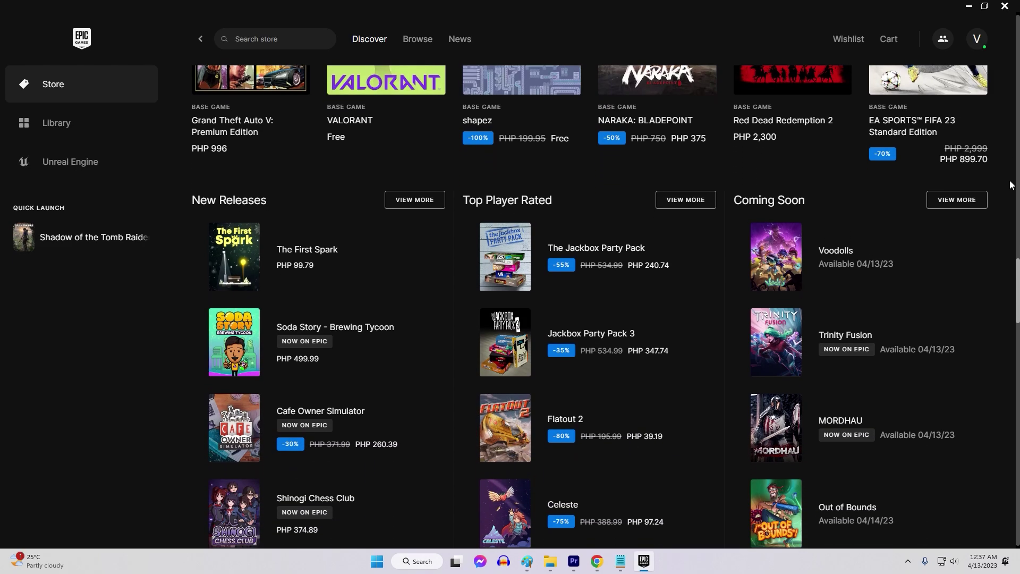
scroll(1012, 184, down, 2)
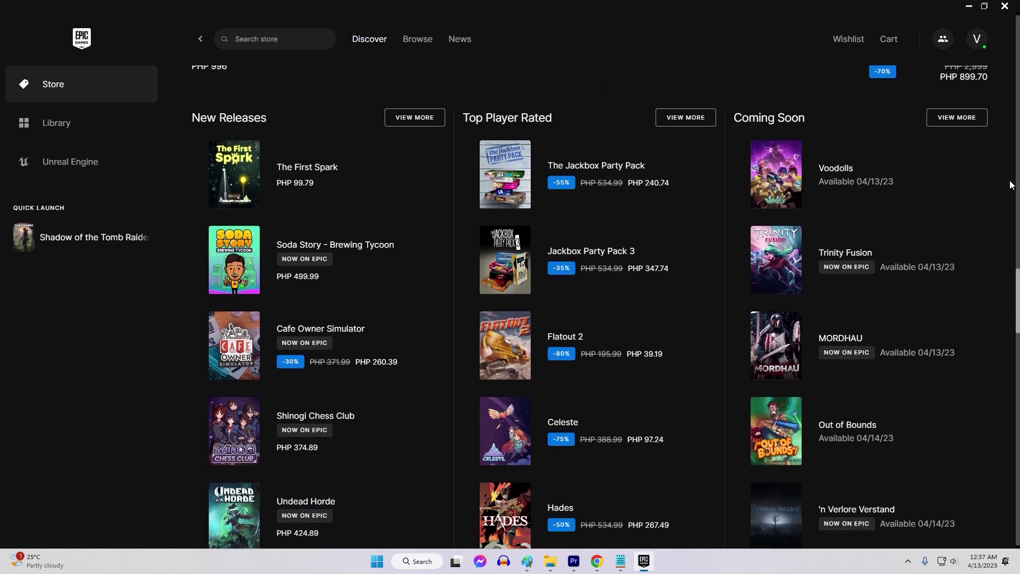
scroll(1011, 184, down, 2)
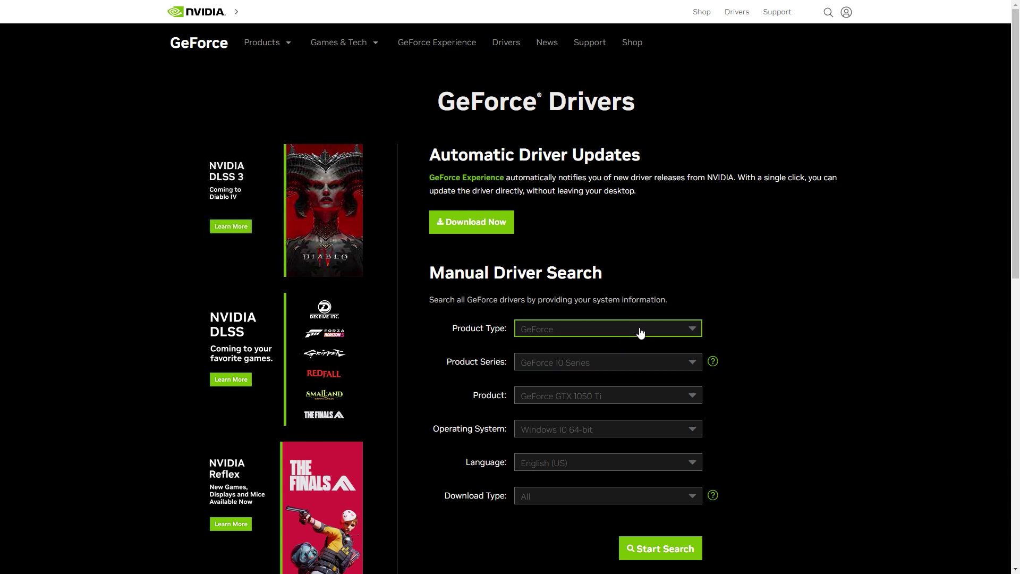
On NVIDIA's GeForce Drivers page, choose GeForce, GeForce 10 Series, GeForce GTX 1050 Ti and Windows 10 64-bit for the manual driver search
click(641, 333)
click(604, 361)
scroll(606, 361, down, 2)
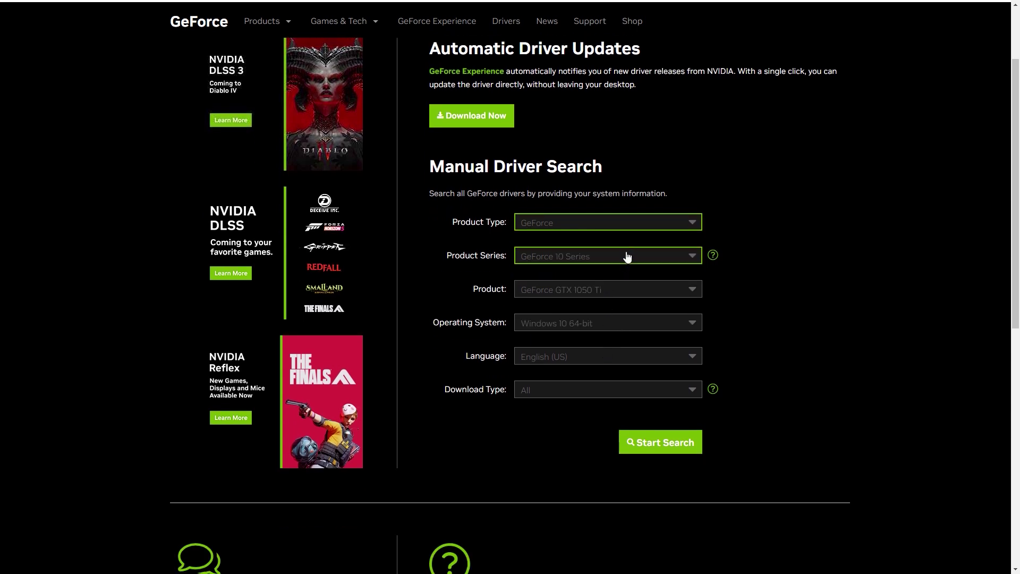
click(627, 254)
click(790, 327)
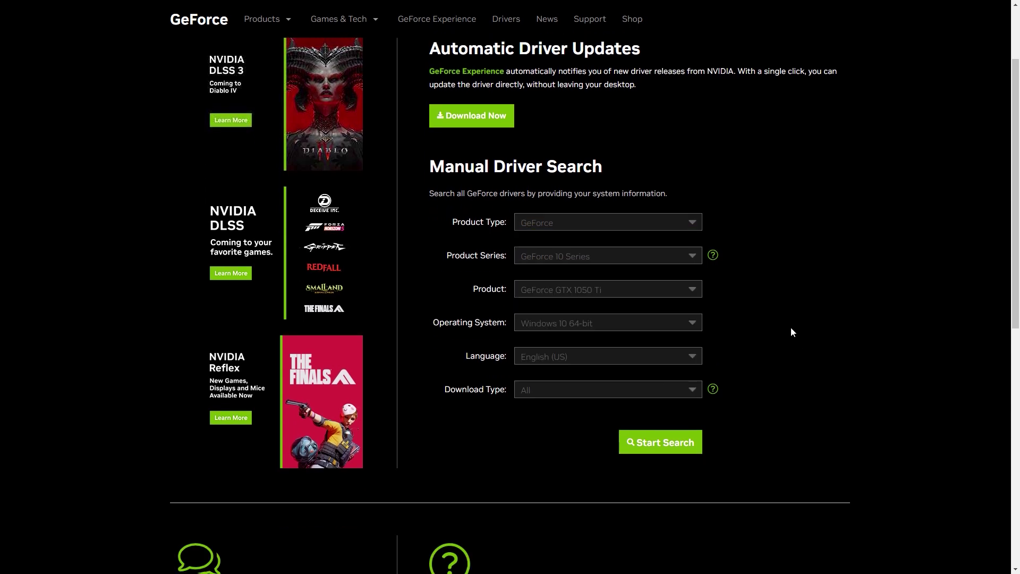
click(664, 297)
click(664, 297)
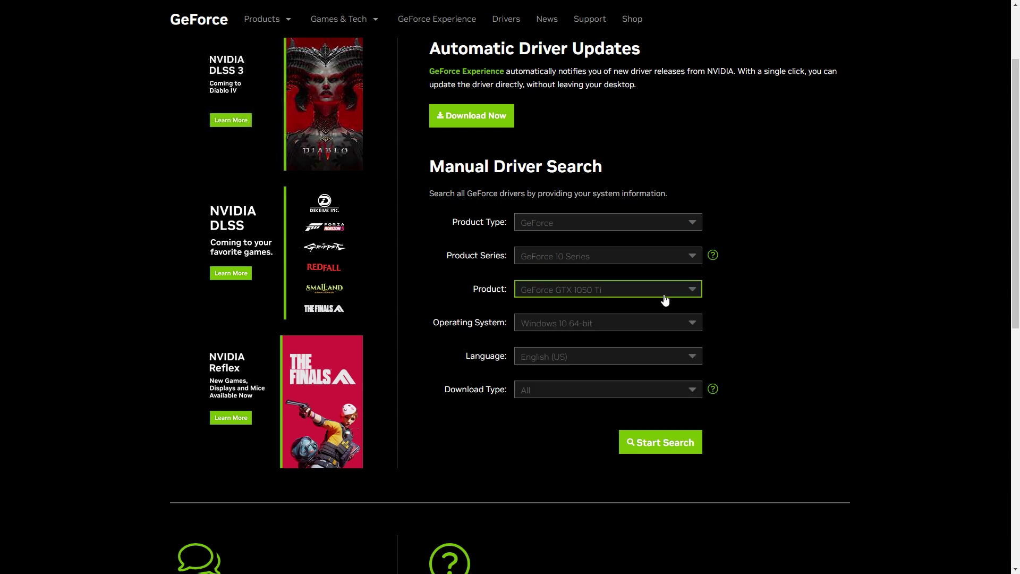
click(643, 330)
click(643, 330)
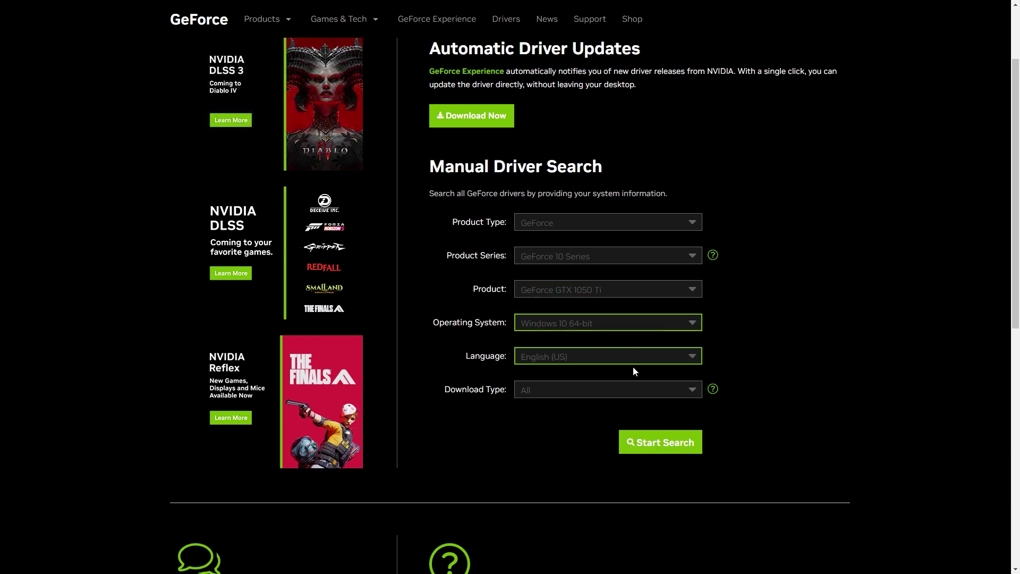
Set the download type to Game Ready Driver and start the driver search
click(665, 400)
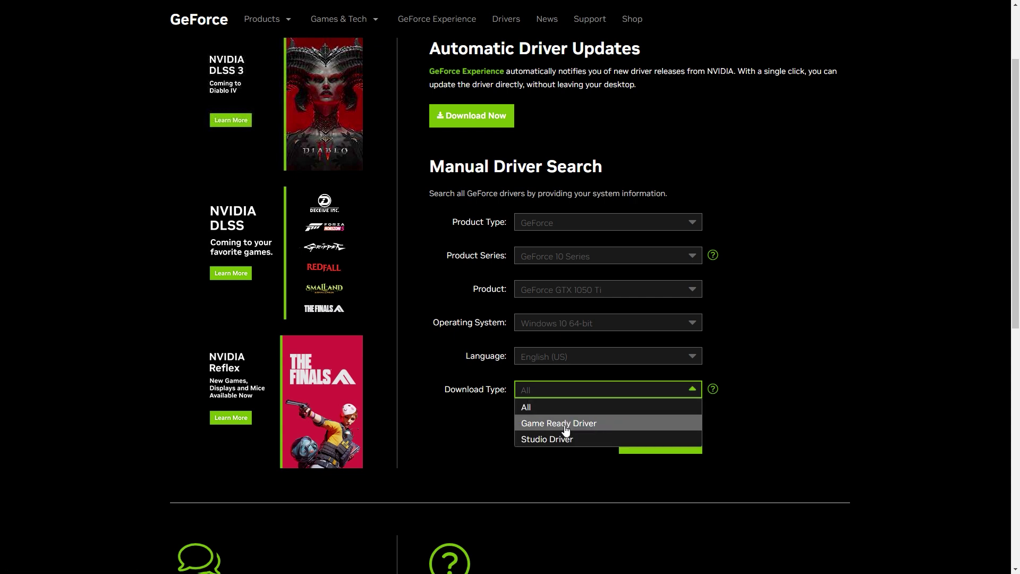
click(583, 429)
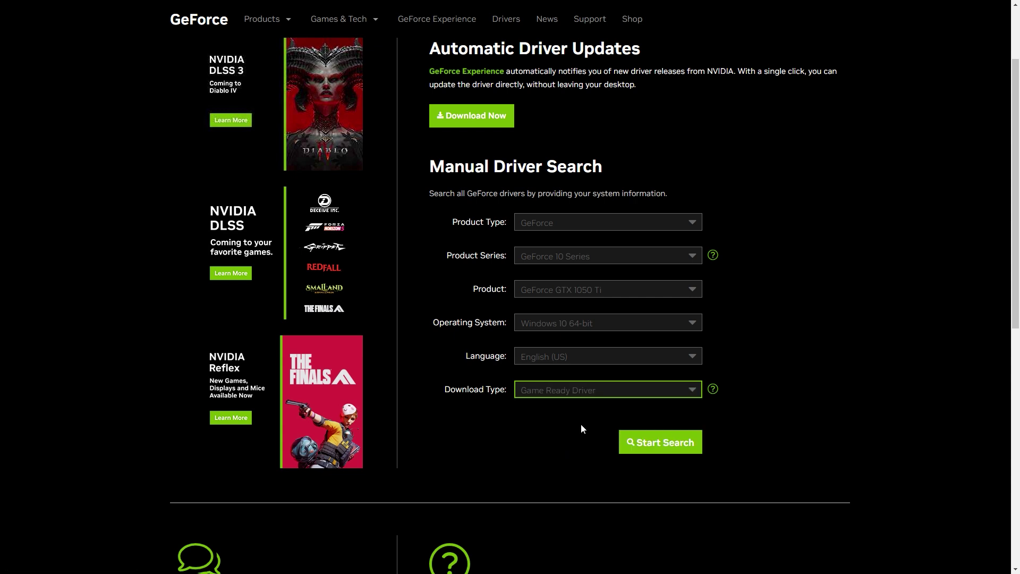
click(688, 446)
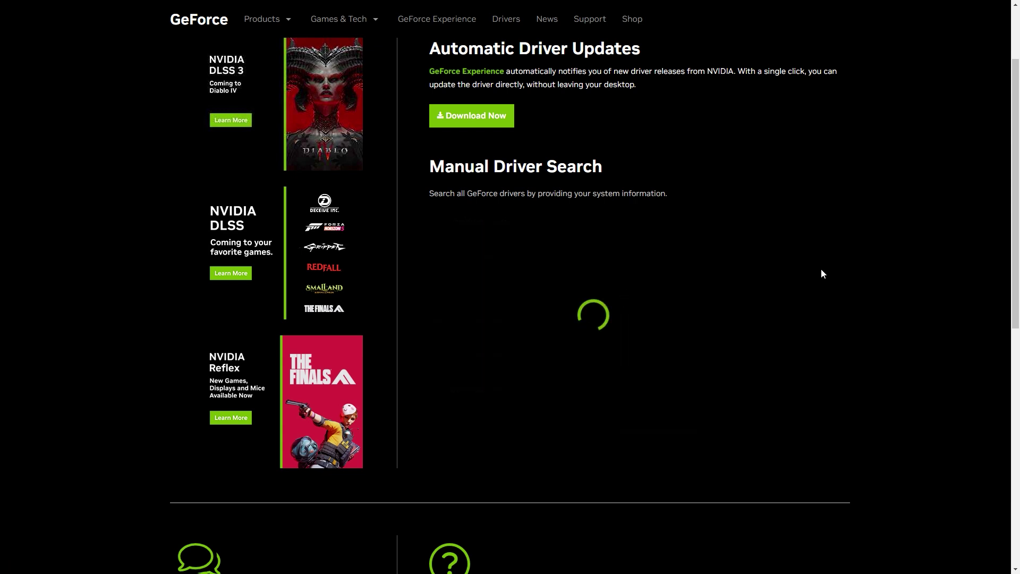